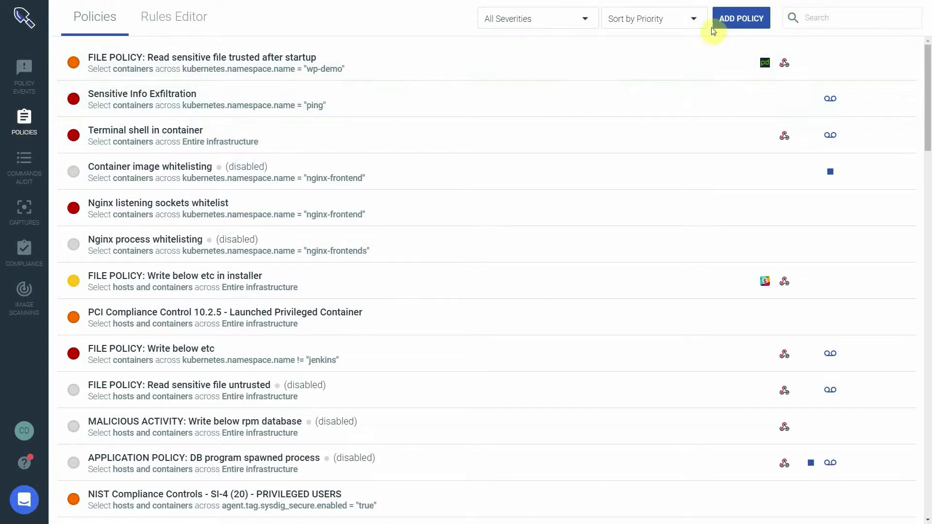
- Add a policy named "Java App runtime policy" with the description "Apply out of the box Secure policies to Java app name space"
{"action": "left_click", "coordinate": [731, 24]}
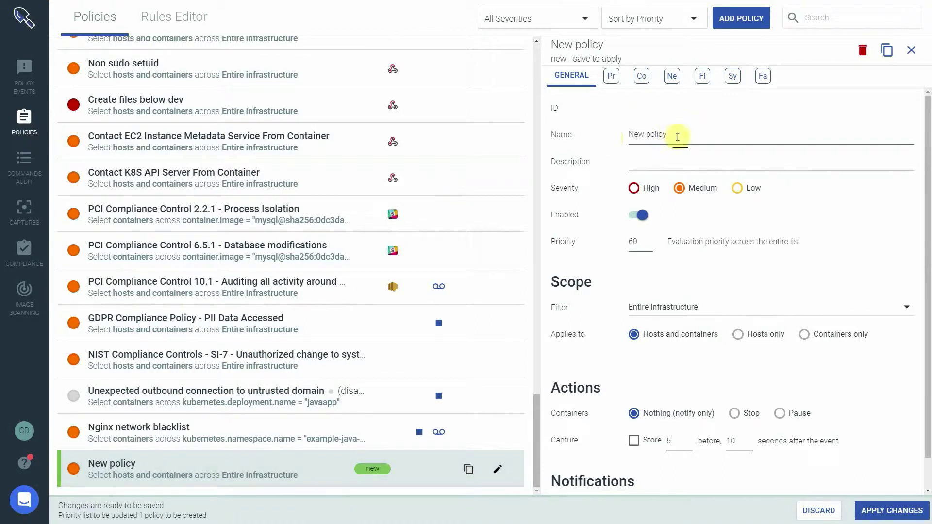
{"action": "left_click_drag", "start_coordinate": [677, 135], "coordinate": [605, 138]}
{"action": "type", "text": "Java App runtime policy"}
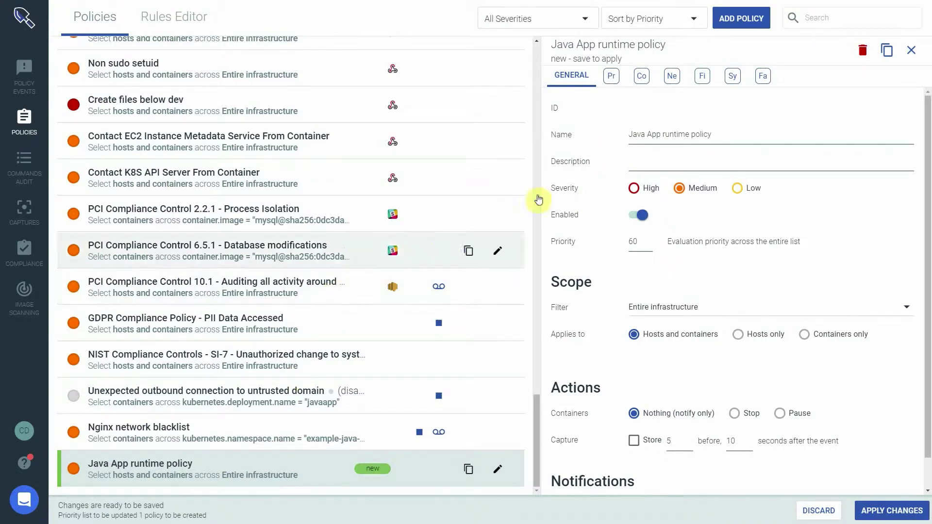
{"action": "left_click", "coordinate": [673, 163]}
{"action": "type", "text": "Apply out of the box Secure policies to Java app name space"}
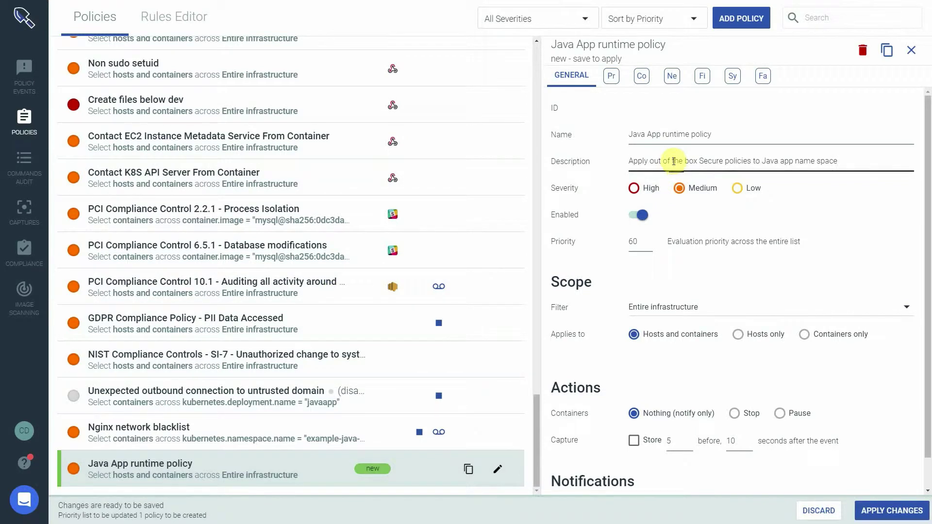
- In the policy's process rules, blacklist ssh and set other processes to Blacklist
{"action": "left_click", "coordinate": [612, 77]}
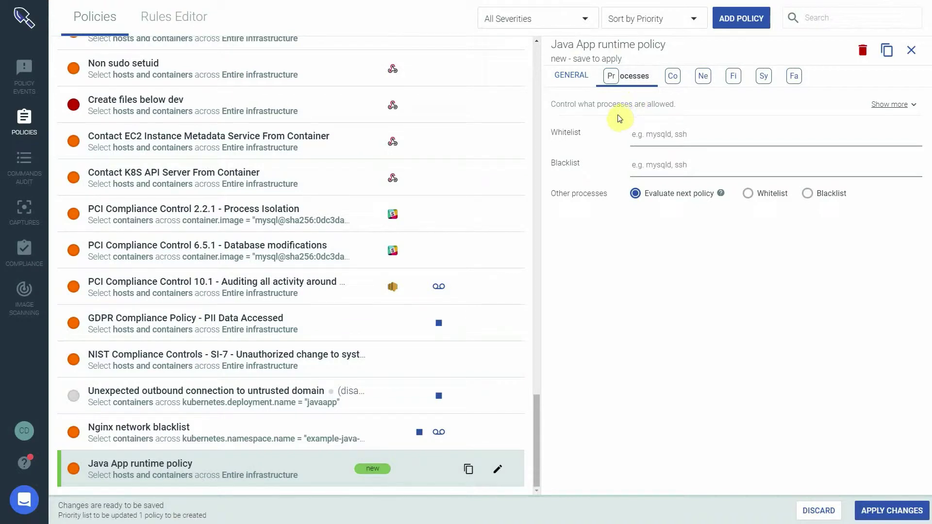
{"action": "left_click", "coordinate": [701, 170]}
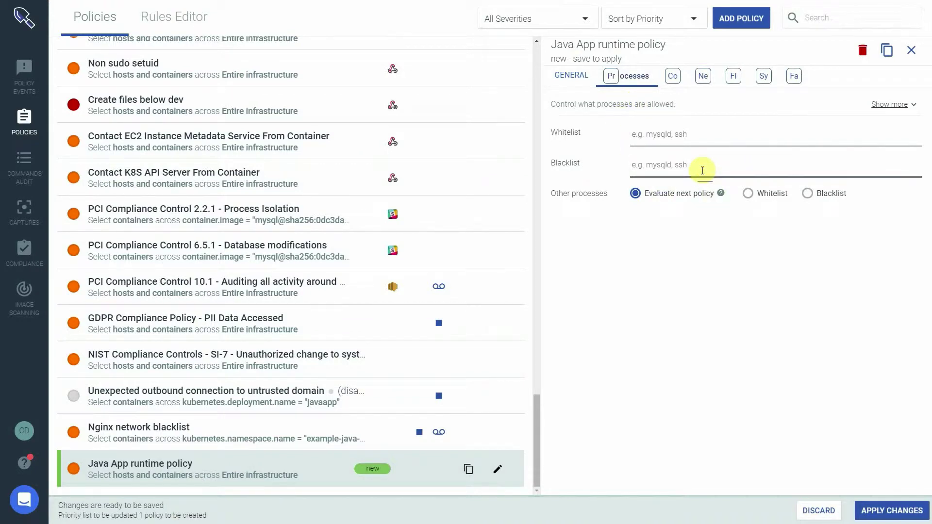
{"action": "type", "text": "ssh"}
{"action": "left_click", "coordinate": [748, 193]}
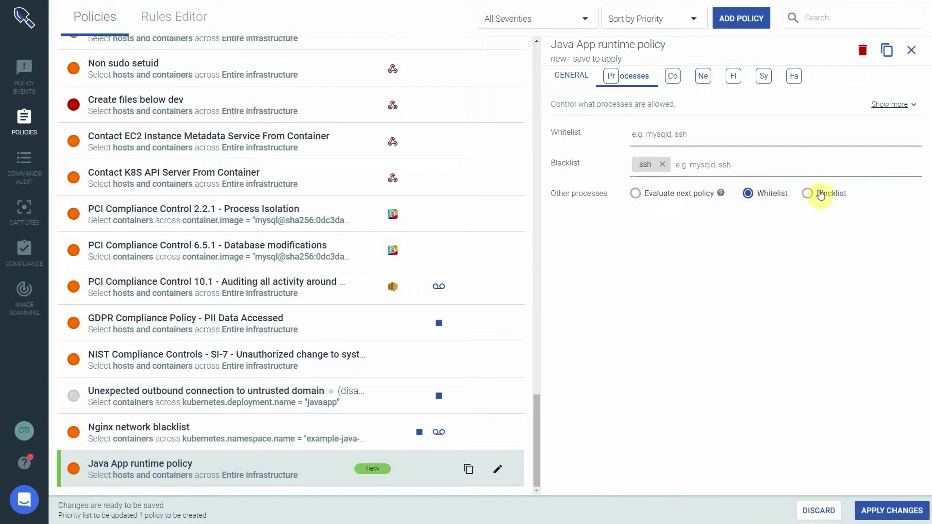
{"action": "left_click", "coordinate": [814, 195]}
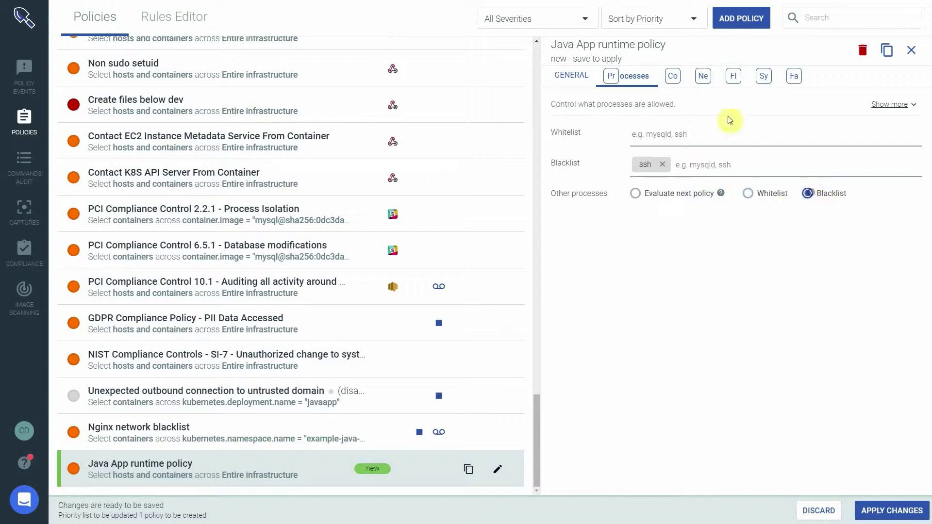
- In the policy's container rules, add the image "apline" to the blacklist
{"action": "left_click", "coordinate": [673, 77]}
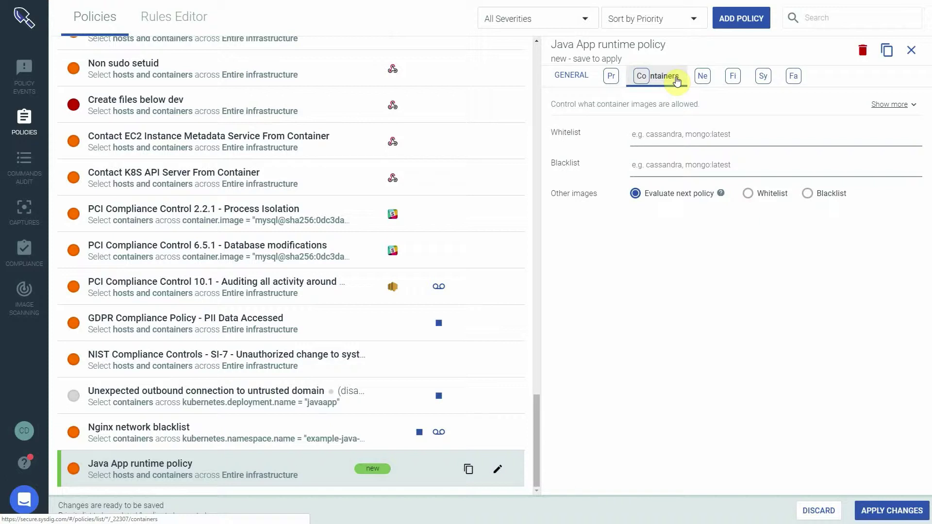
{"action": "left_click", "coordinate": [687, 164]}
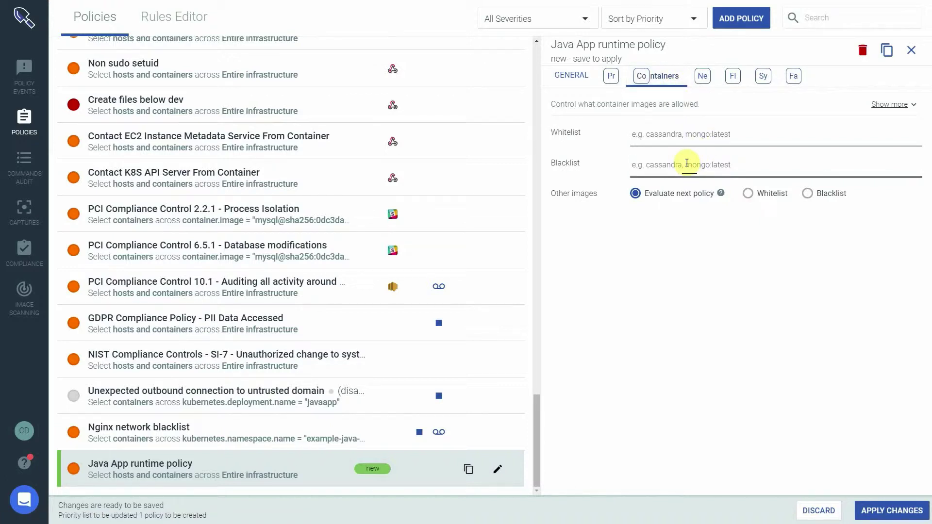
{"action": "type", "text": "apline"}
- In the policy's network rules, whitelist TCP listening port 21
{"action": "left_click", "coordinate": [701, 77]}
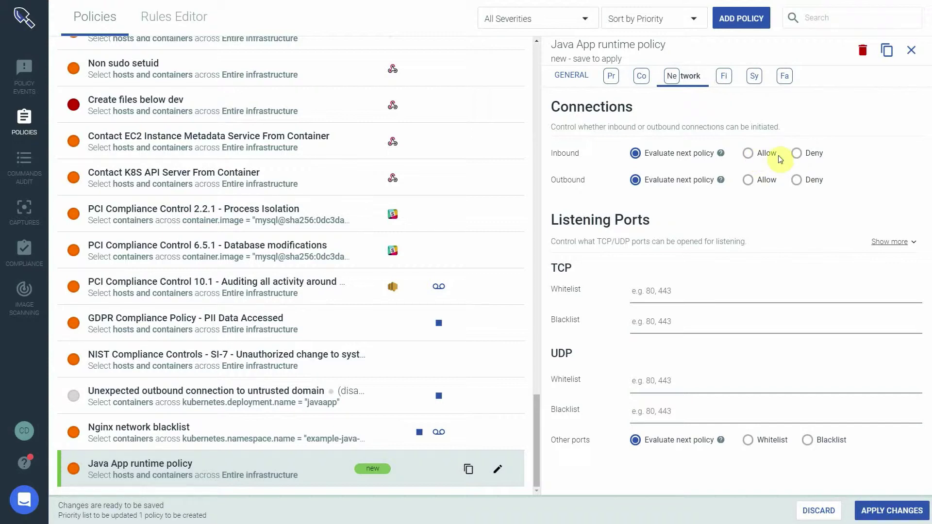
{"action": "left_click", "coordinate": [684, 294]}
{"action": "type", "text": "21"}
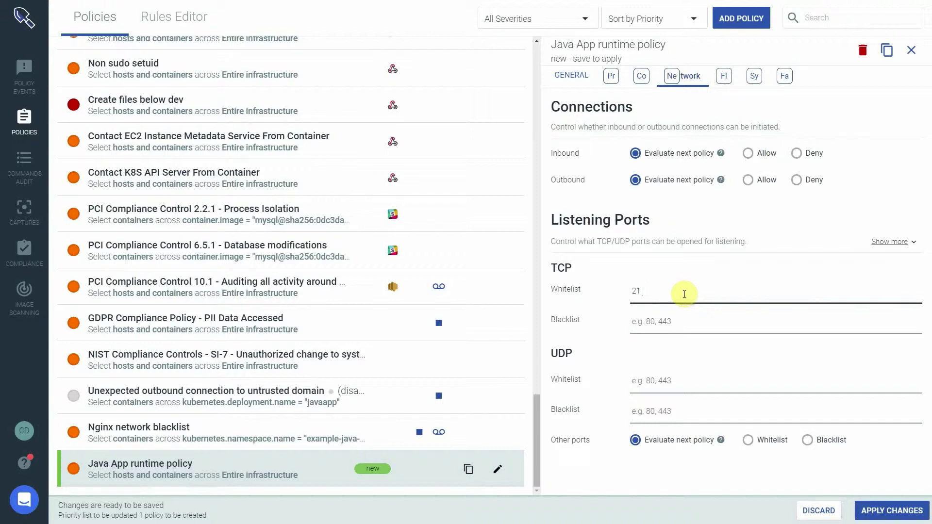
- Examine the whitelist and blacklist entries for read/write operations in the policy's file system rules
{"action": "left_click", "coordinate": [726, 77]}
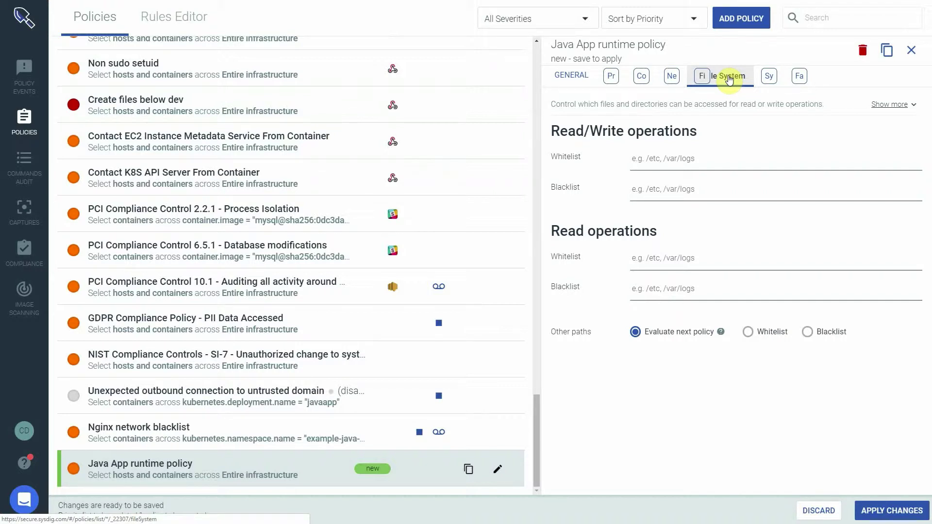
{"action": "left_click", "coordinate": [694, 158]}
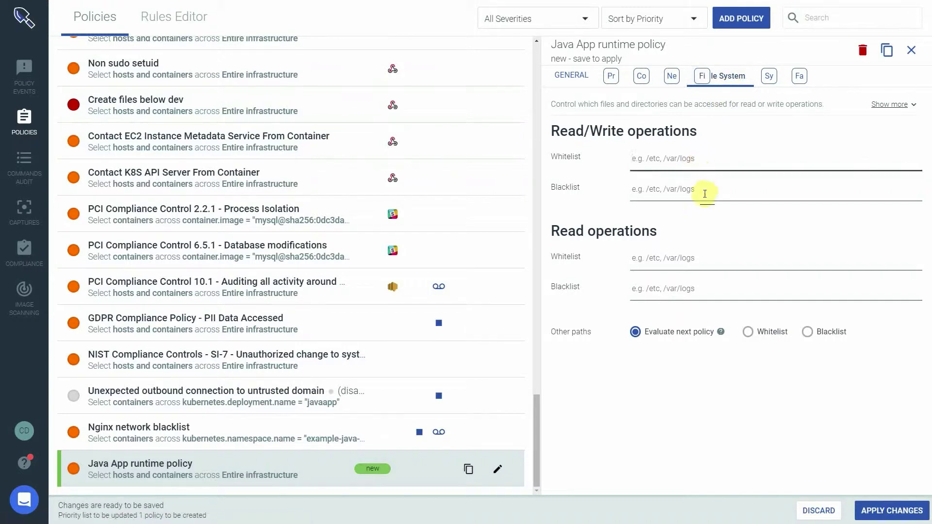
{"action": "left_click", "coordinate": [705, 194]}
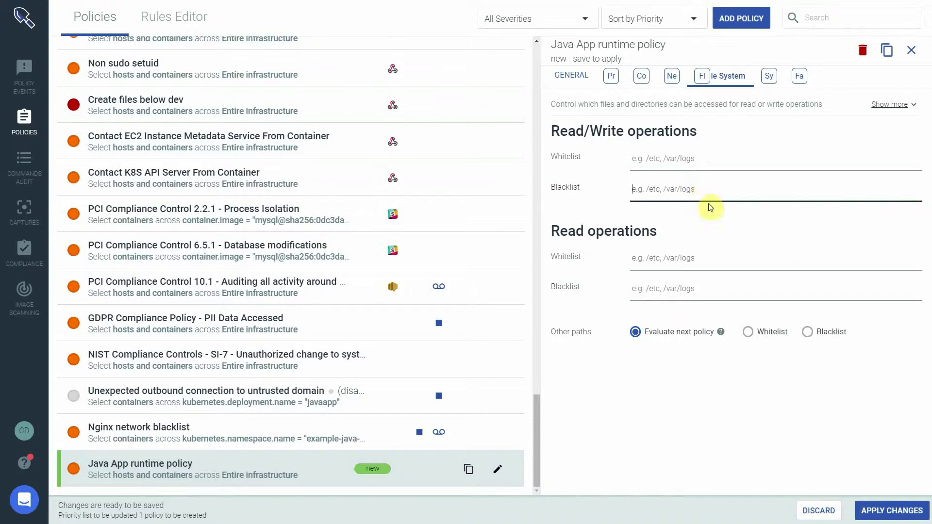
- Blacklist the chmod system call in the policy and display its Falco rule settings
{"action": "left_click", "coordinate": [758, 79]}
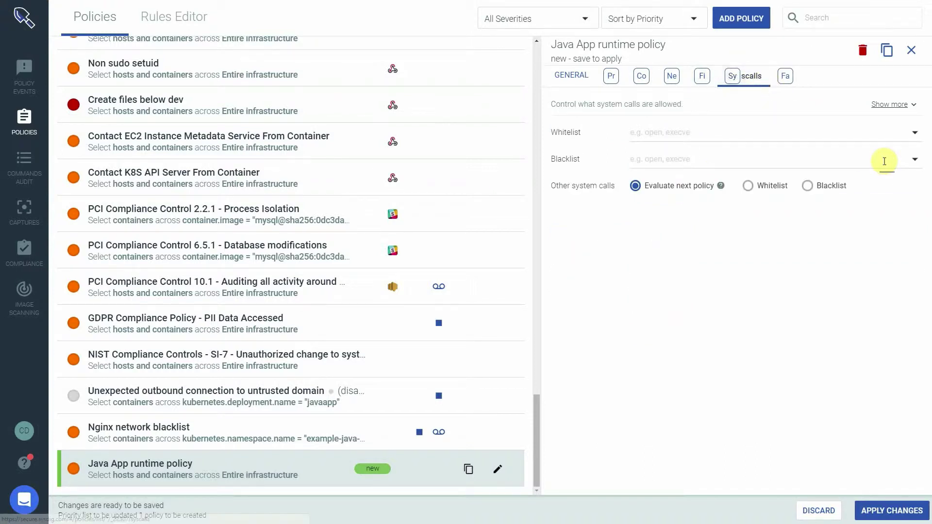
{"action": "left_click", "coordinate": [915, 160]}
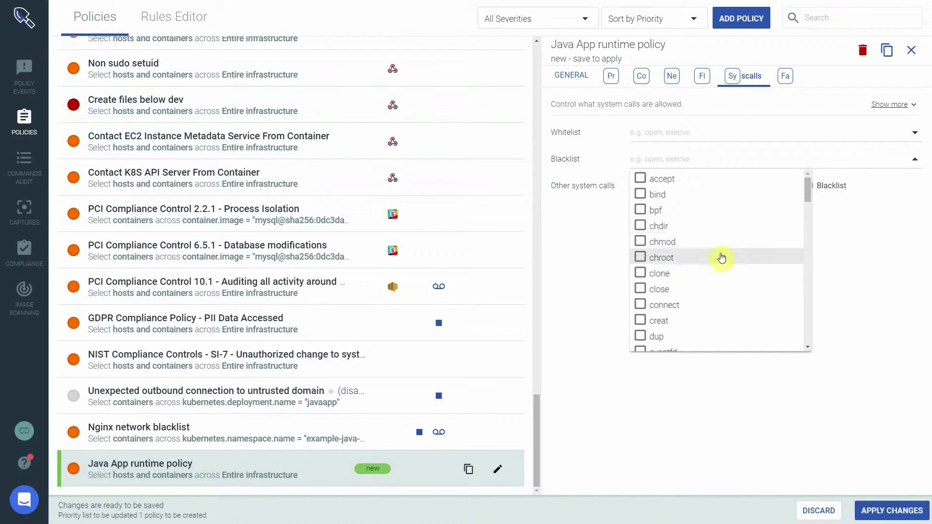
{"action": "left_click", "coordinate": [656, 245]}
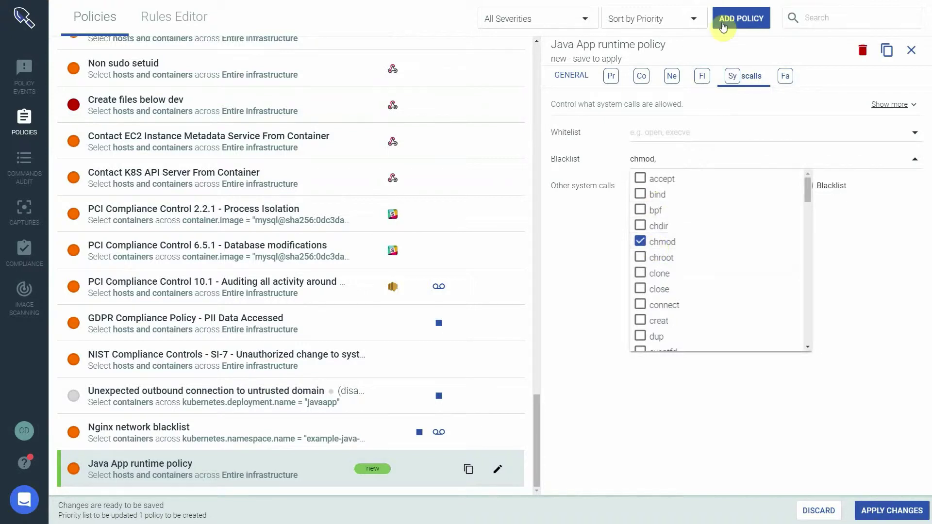
{"action": "left_click", "coordinate": [780, 78]}
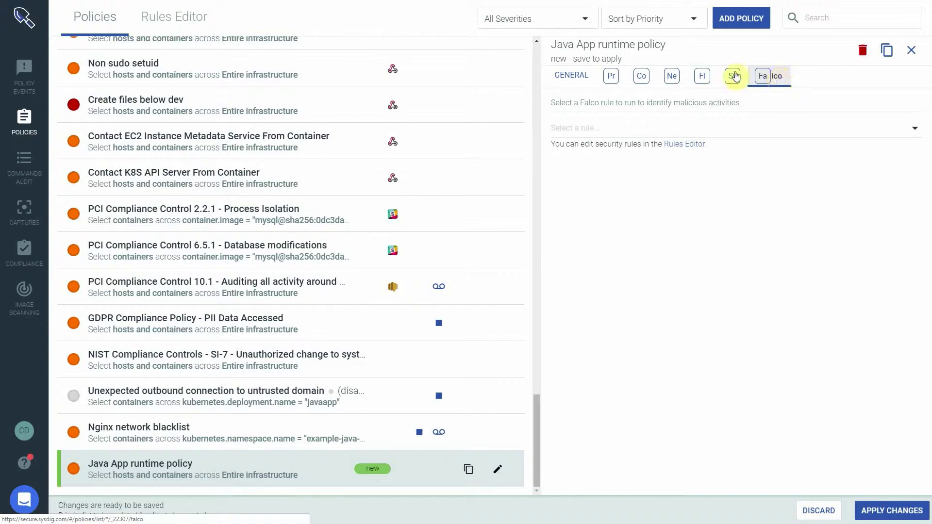
- In the general settings, scope the policy to kubernetes.namespace.name = example-java-app
{"action": "left_click", "coordinate": [569, 78]}
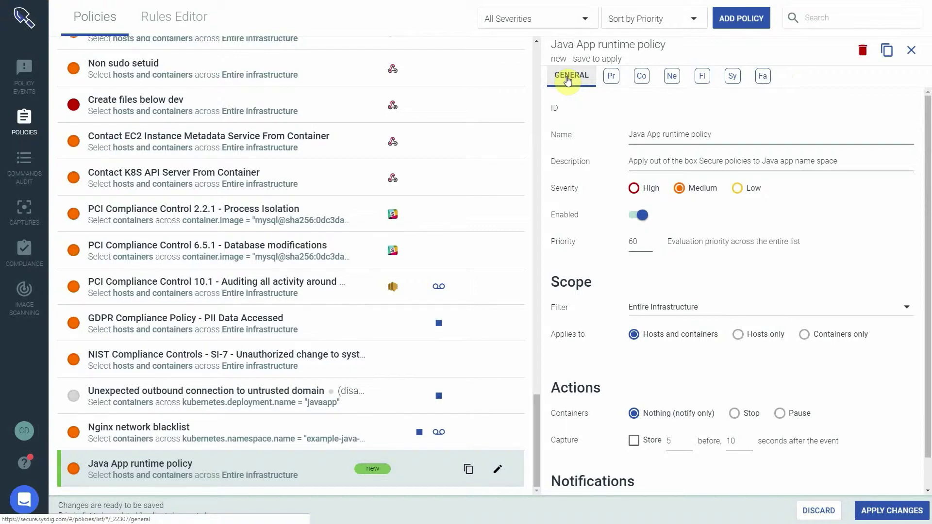
{"action": "left_click", "coordinate": [699, 308]}
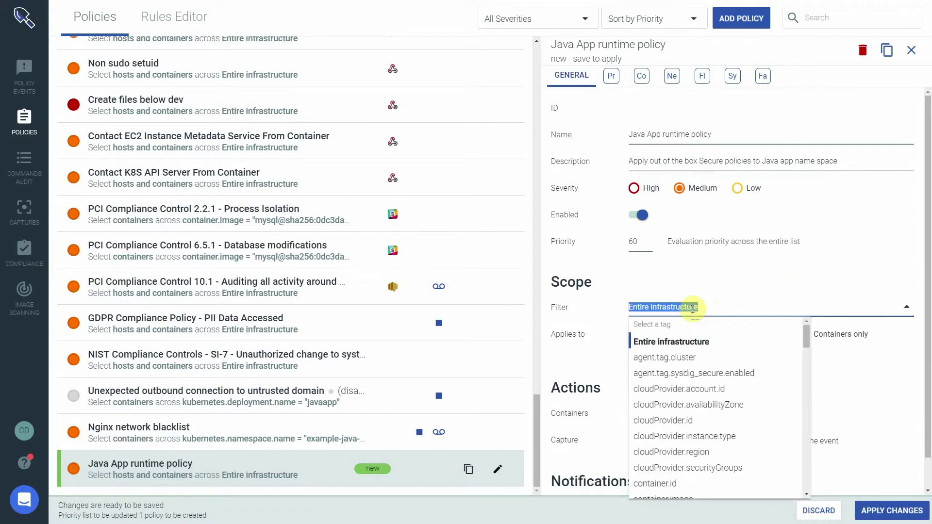
{"action": "type", "text": "namespa"}
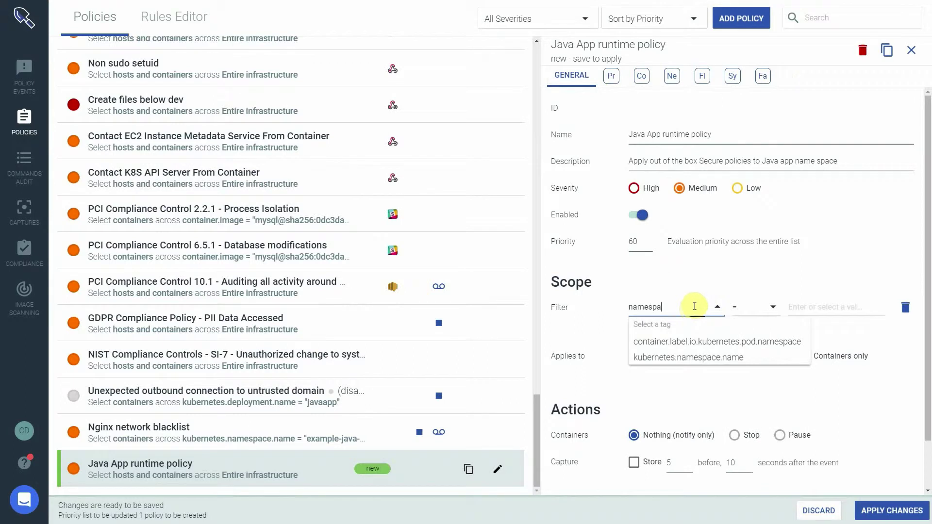
{"action": "left_click", "coordinate": [680, 358]}
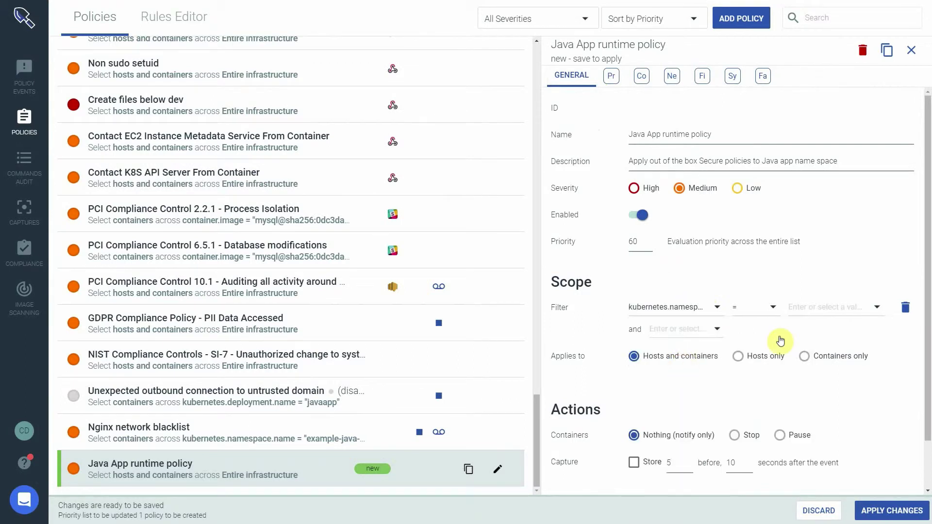
{"action": "left_click", "coordinate": [818, 308]}
{"action": "type", "text": "example-java-app"}
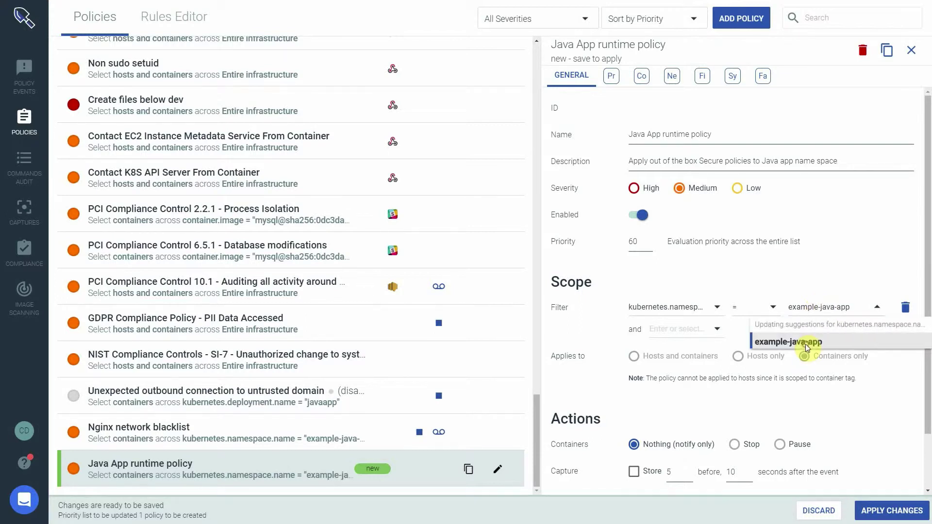
{"action": "left_click", "coordinate": [806, 346]}
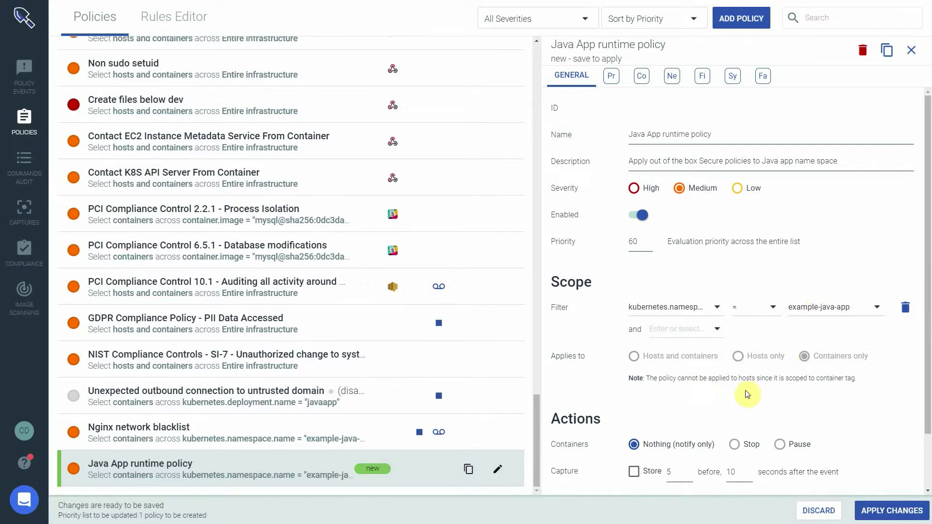
- Set the policy's container action to Pause and store a capture starting 7 seconds before the event
{"action": "scroll", "coordinate": [826, 378], "scroll_direction": "down", "scroll_amount": 3}
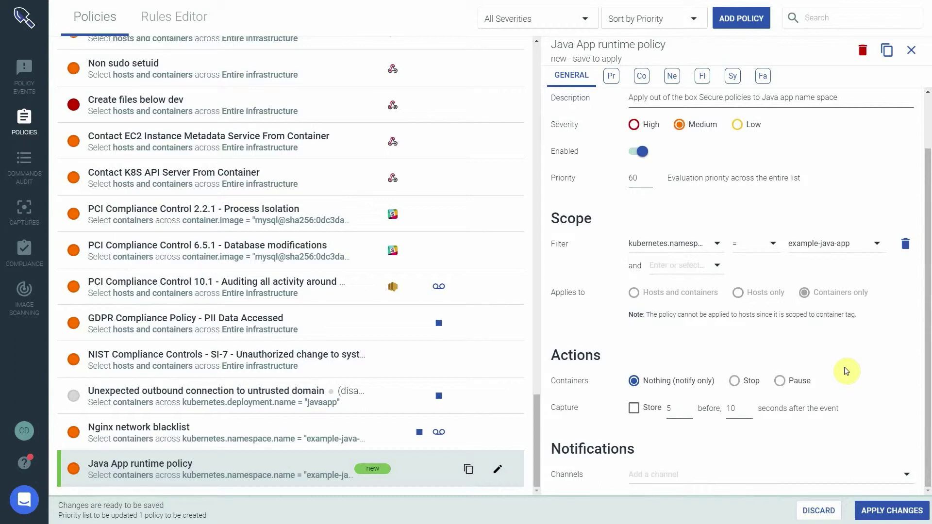
{"action": "left_click", "coordinate": [779, 384]}
{"action": "left_click", "coordinate": [634, 409]}
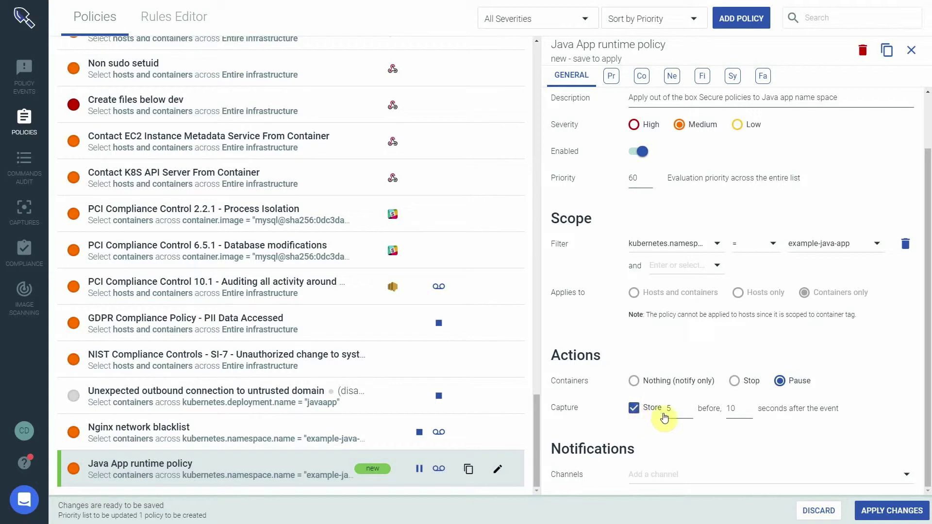
{"action": "left_click", "coordinate": [688, 407]}
{"action": "left_click", "coordinate": [688, 406]}
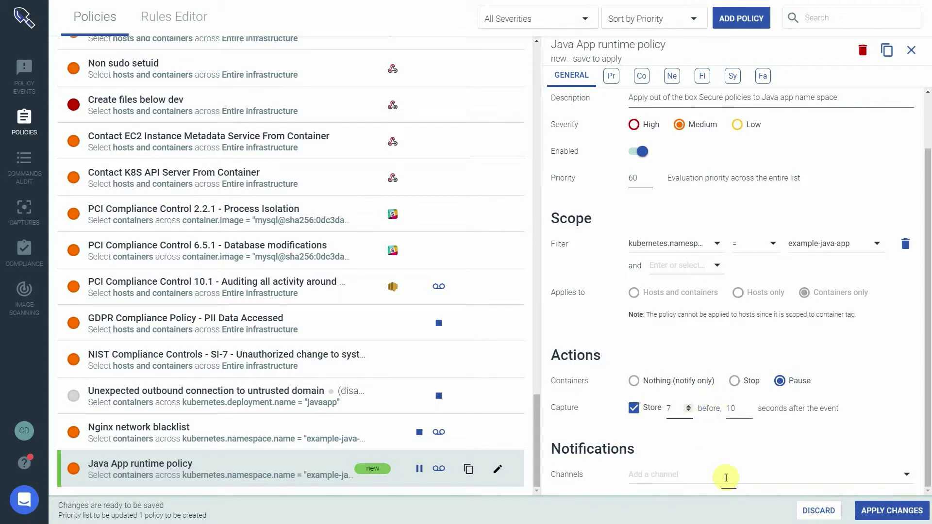
- Check the available notification channels, and set the policy to High severity with priority 59
{"action": "left_click", "coordinate": [905, 477]}
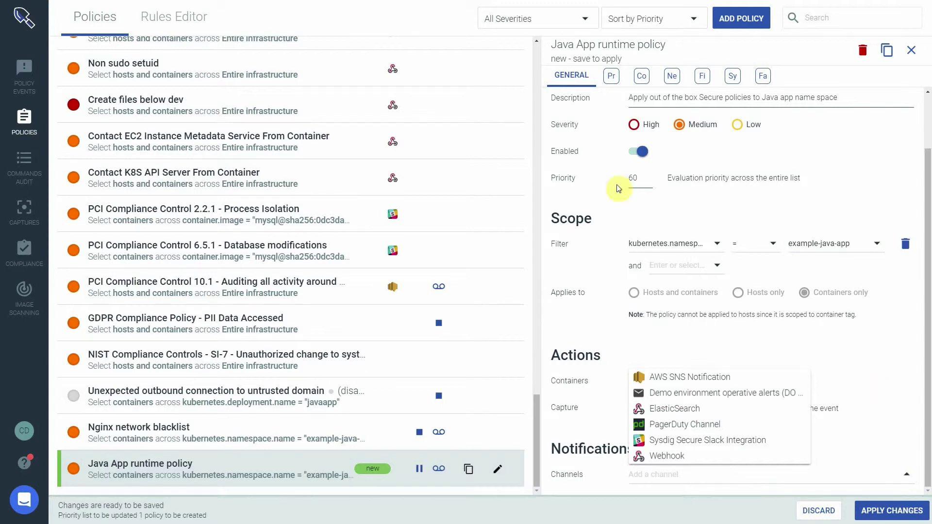
{"action": "left_click", "coordinate": [634, 125]}
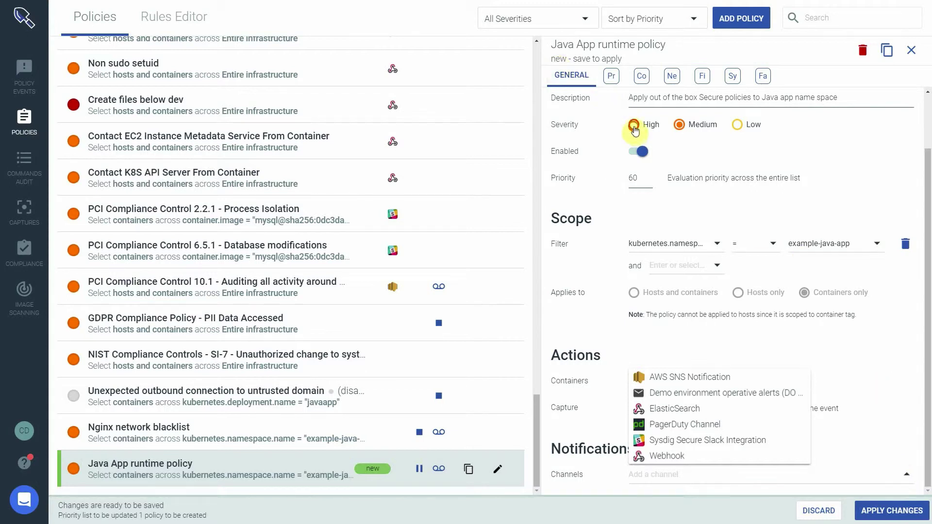
{"action": "left_click", "coordinate": [648, 180]}
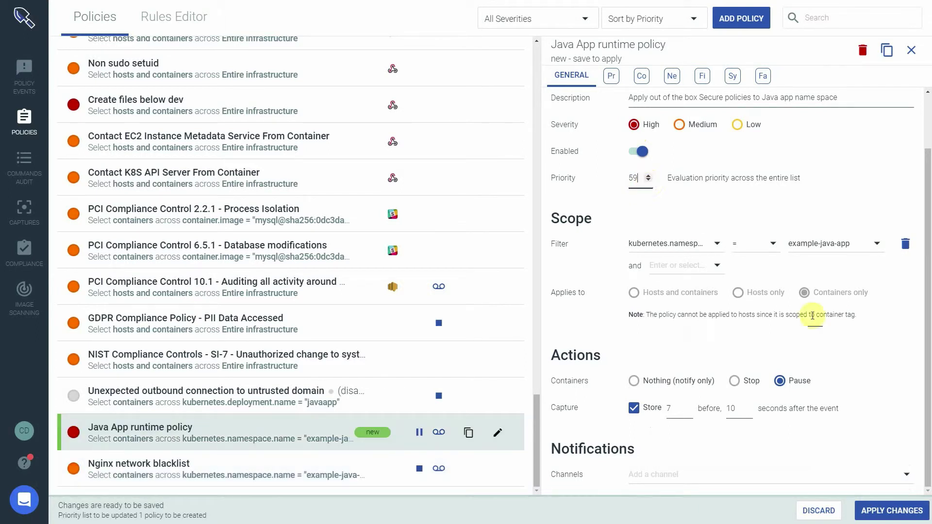